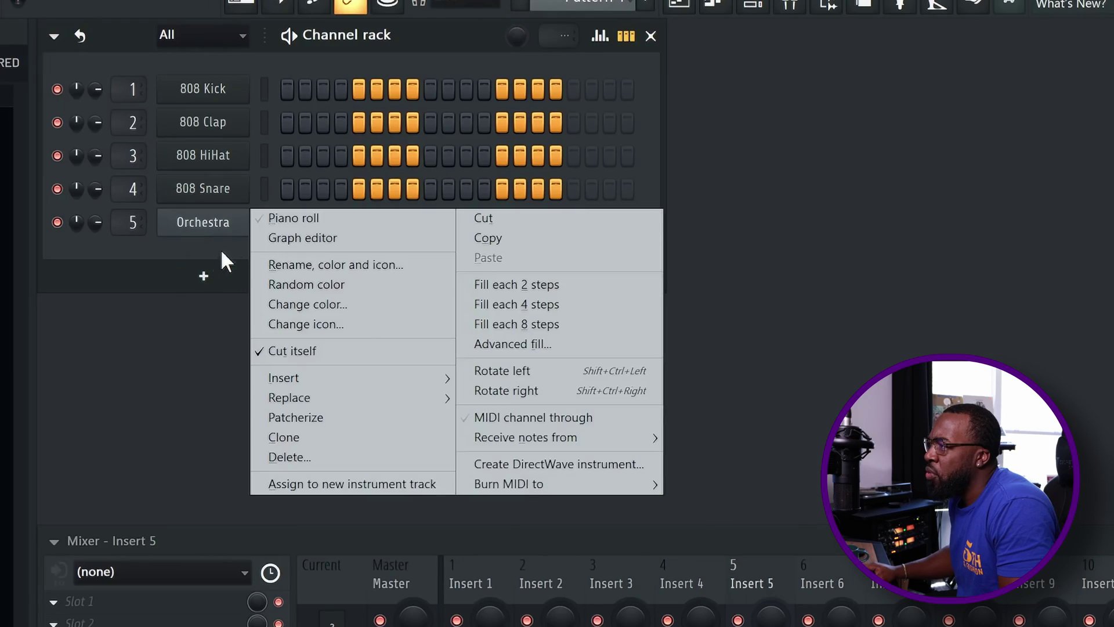
- Open the Orchestra channel's piano roll and launch Tools > Generate chord progression
left_click(266, 219)
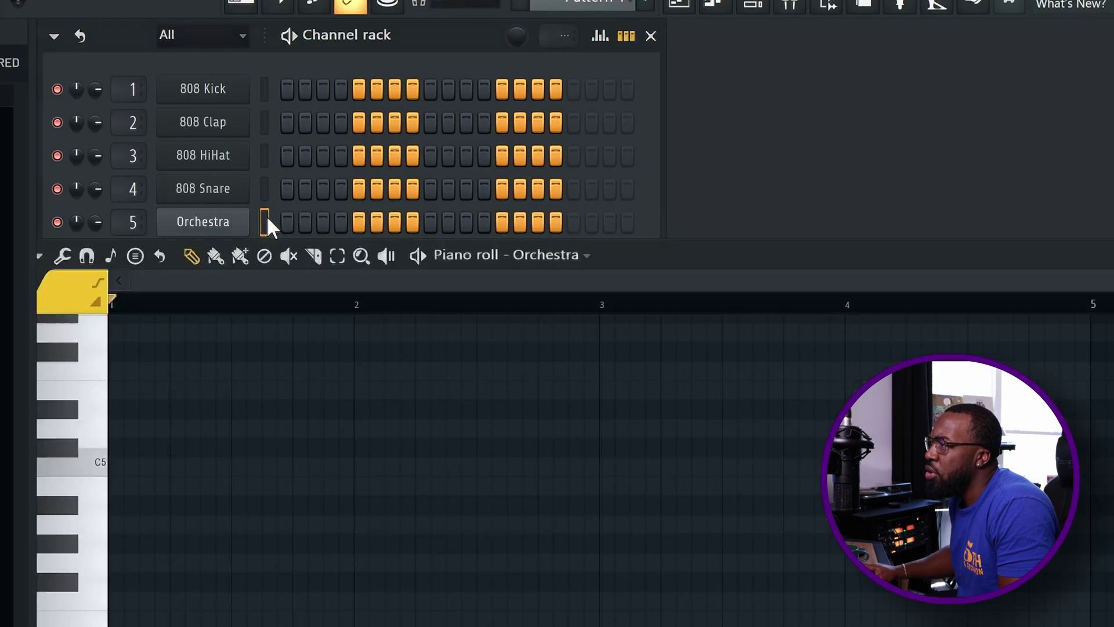
left_click_drag(742, 258, 766, 166)
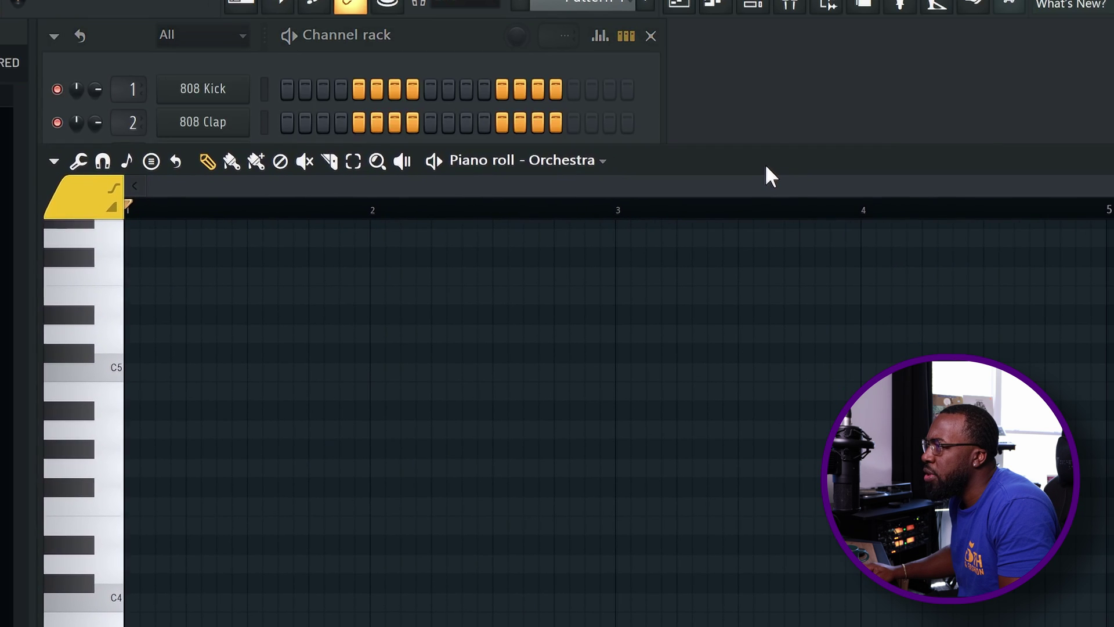
left_click(54, 163)
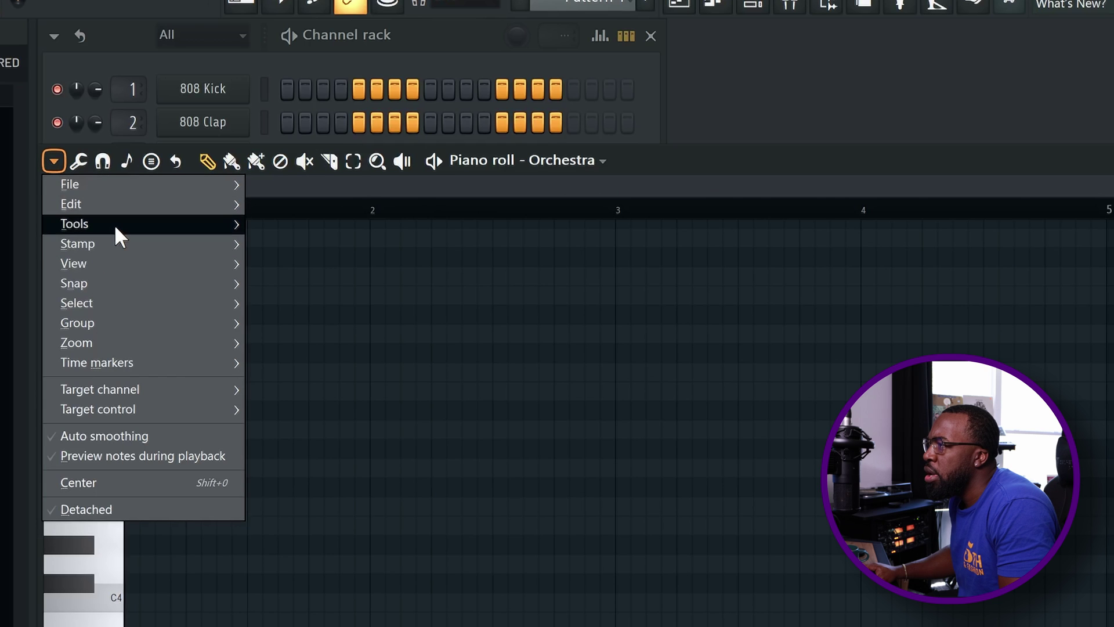
mouse_move(114, 224)
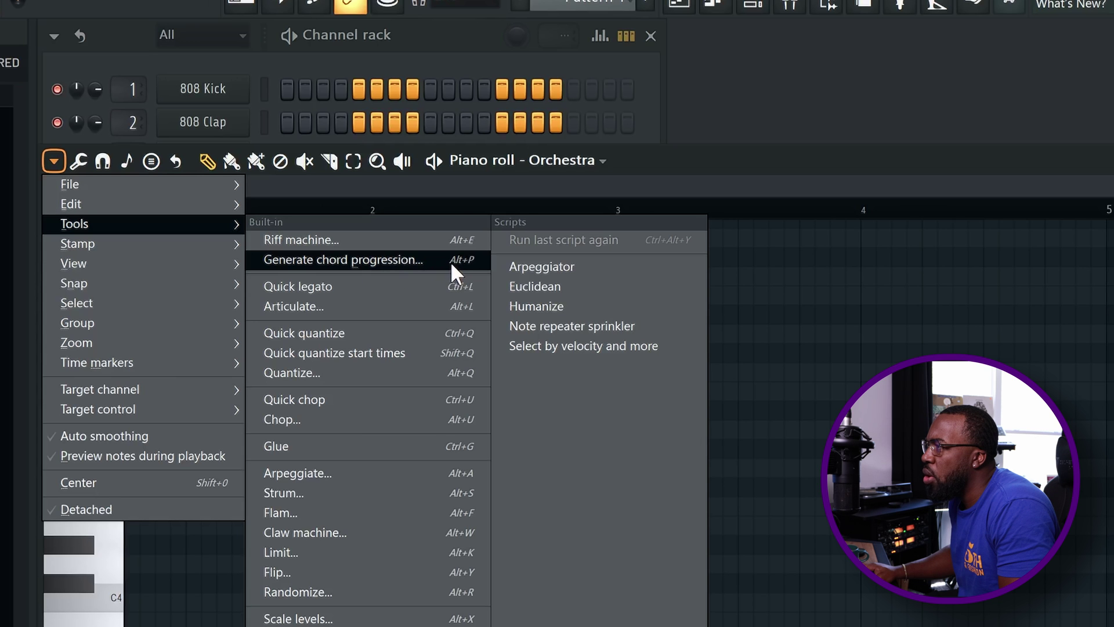
left_click(426, 260)
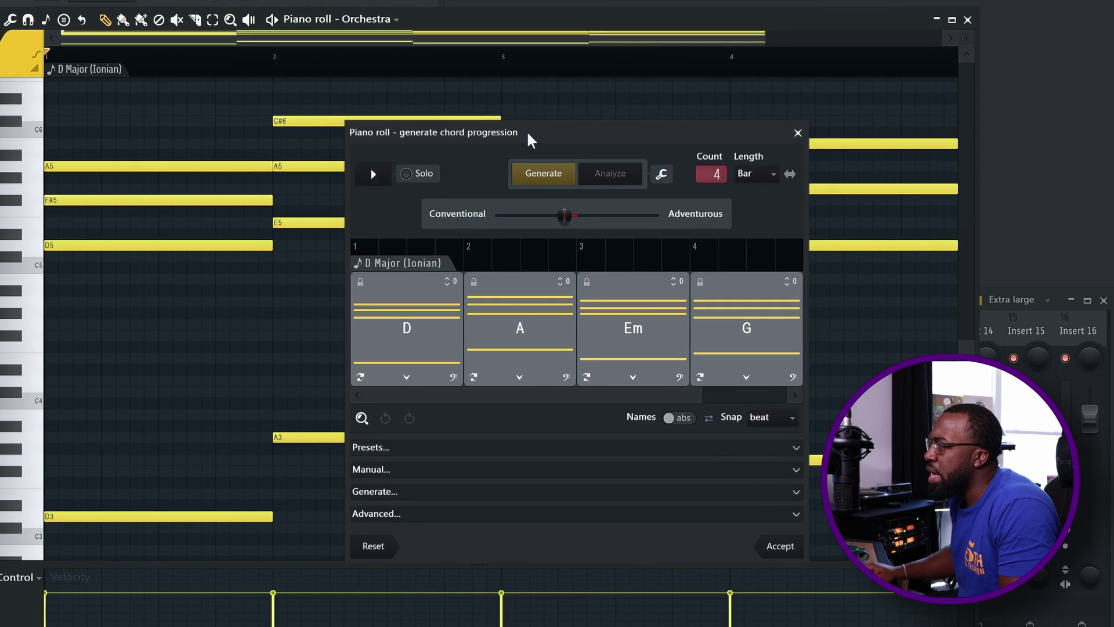
- Switch the scale to D Minor Natural (Aeolian) and generate a new progression
left_click_drag(540, 140, 451, 139)
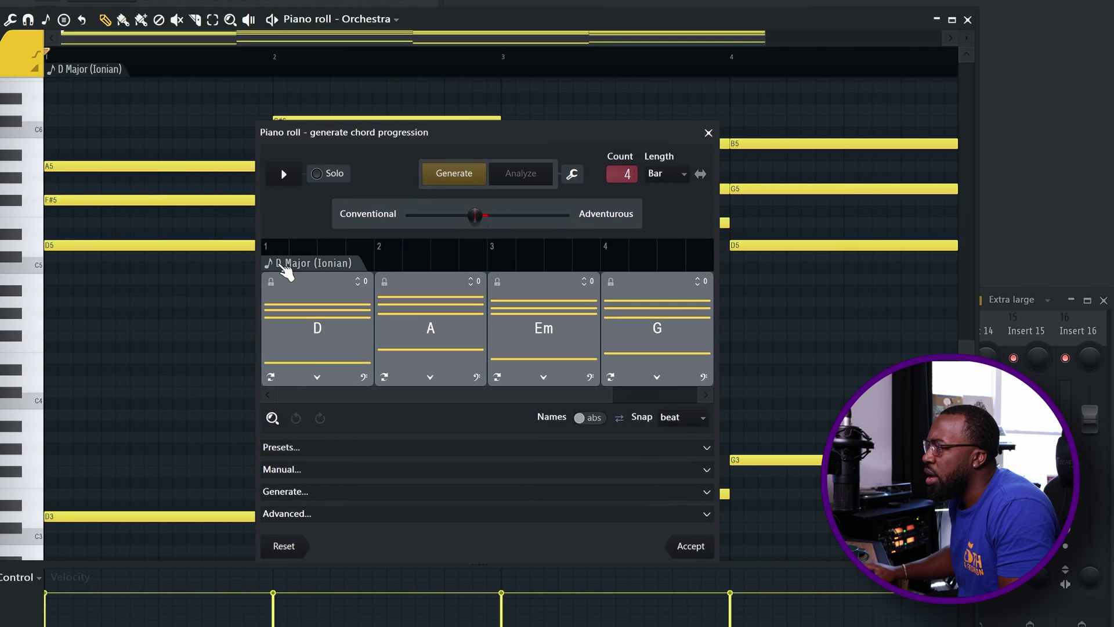
mouse_move(299, 272)
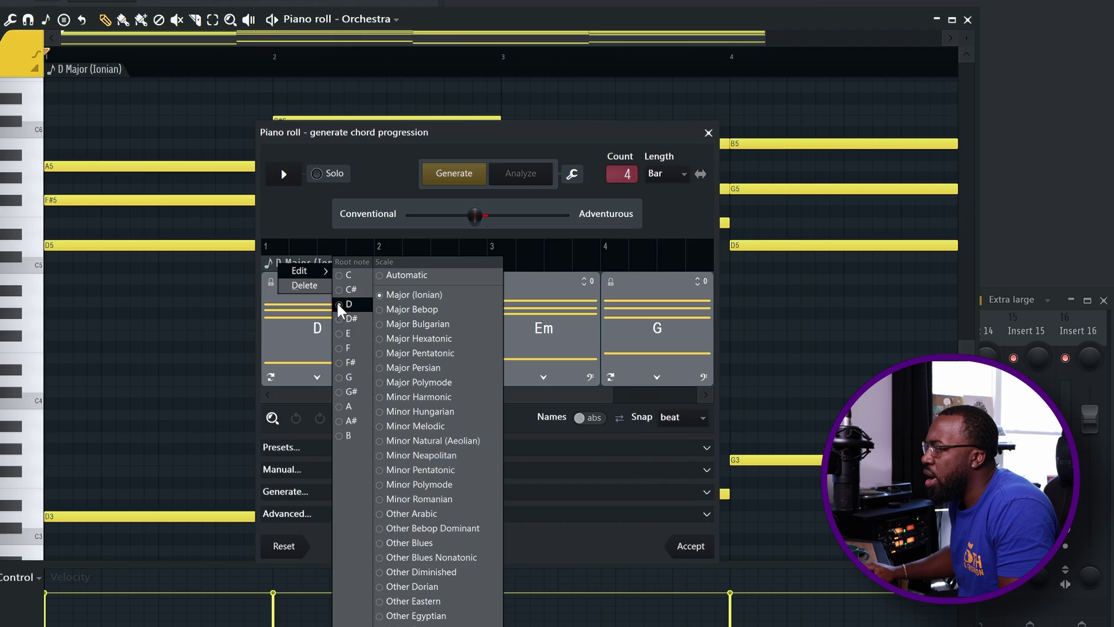
left_click(378, 442)
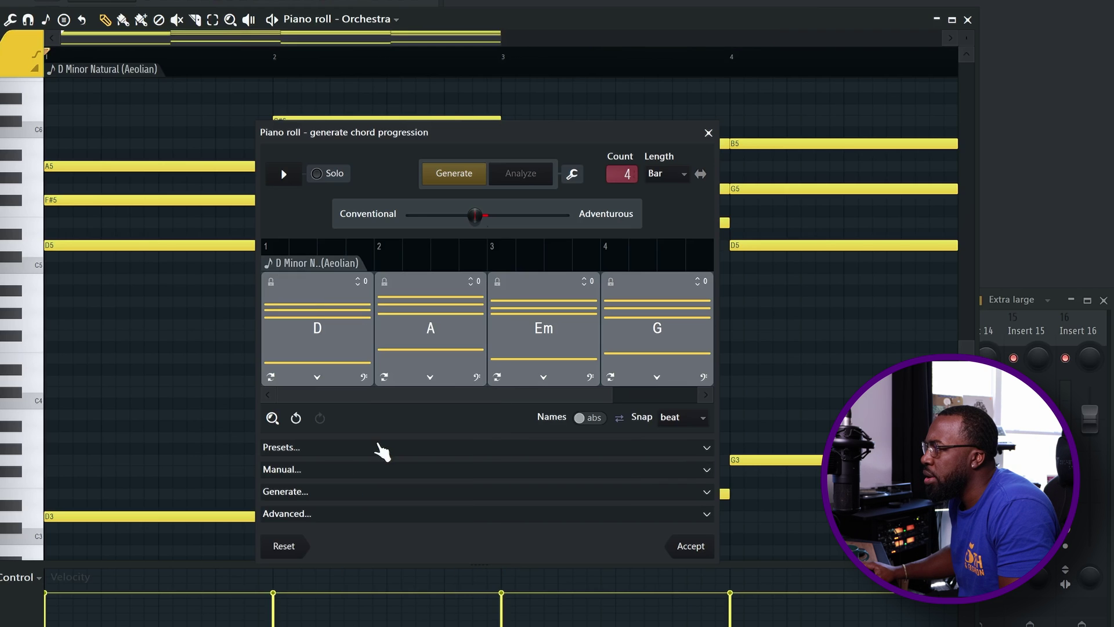
left_click(460, 181)
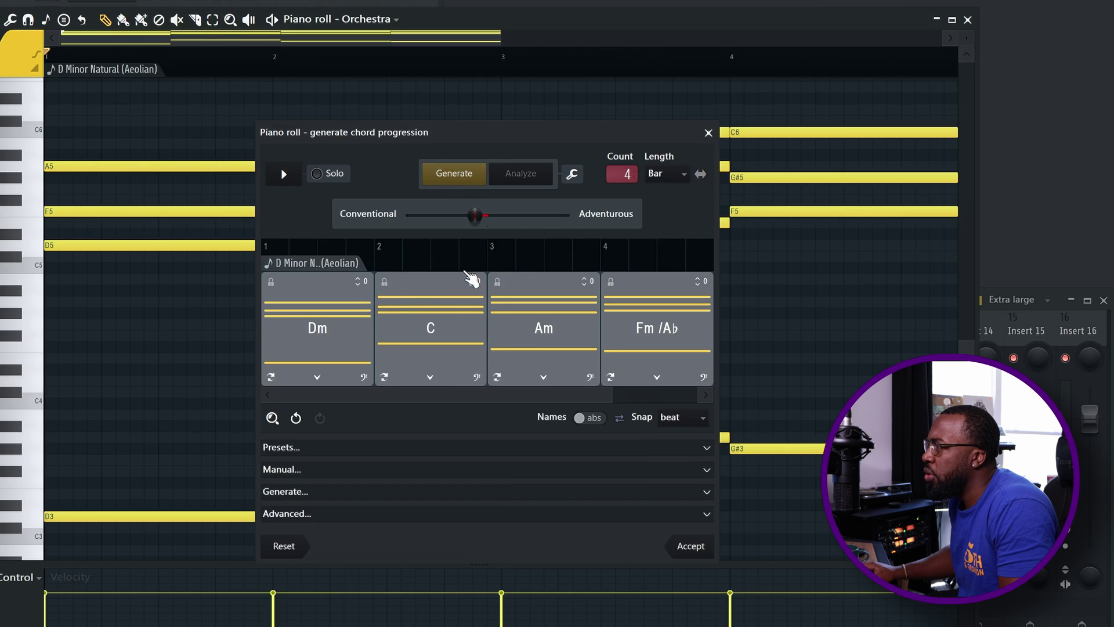
- Play back the D minor progression, stop it, and generate another one
left_click(284, 174)
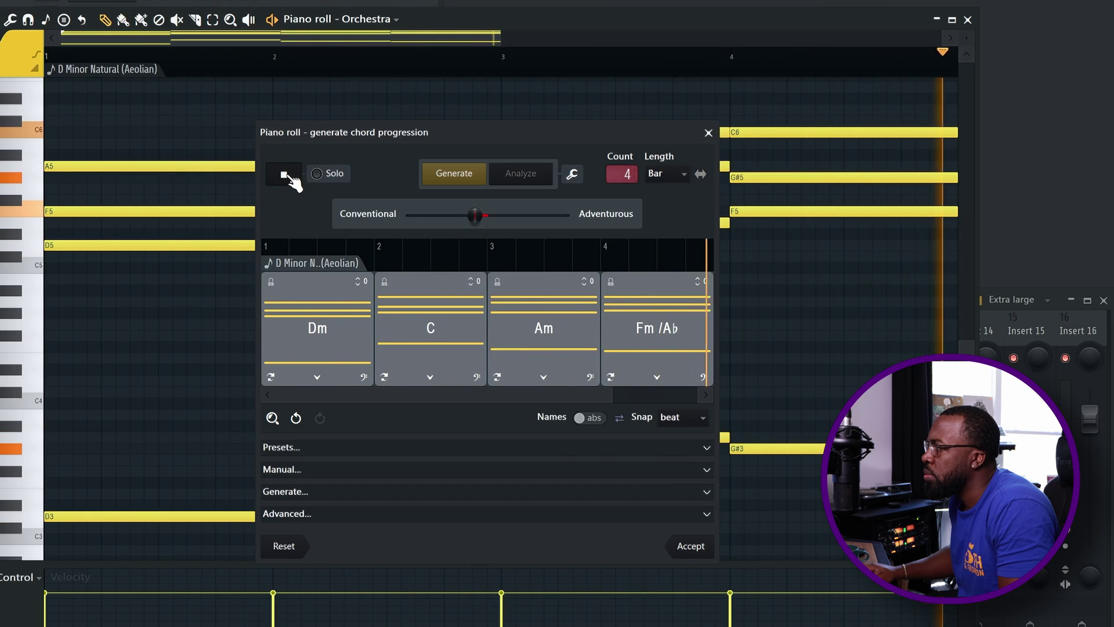
left_click(290, 178)
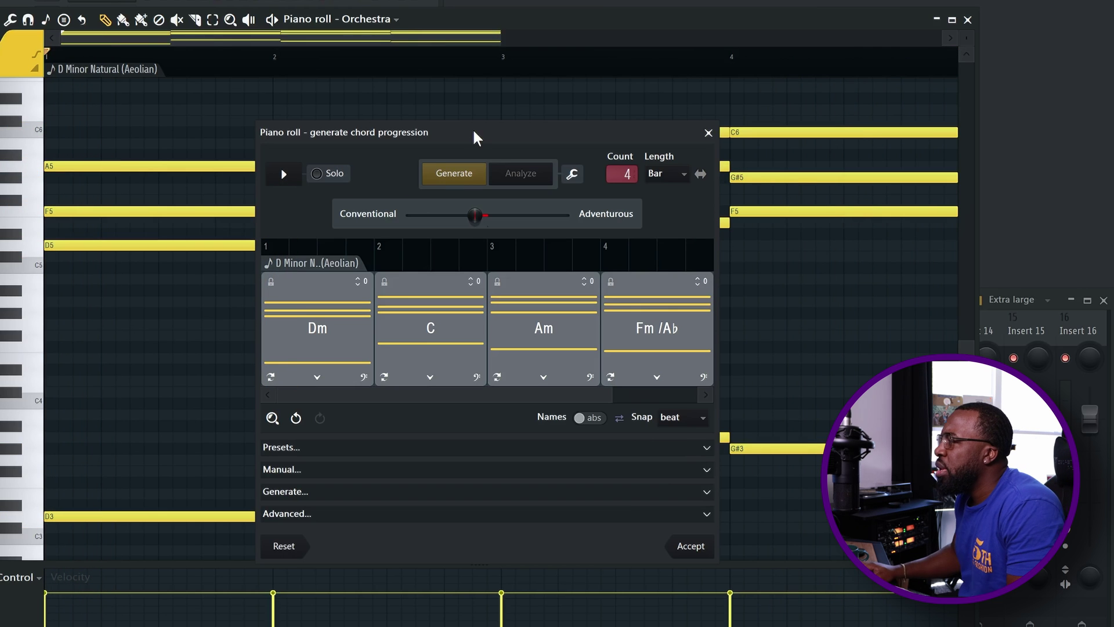
left_click(454, 173)
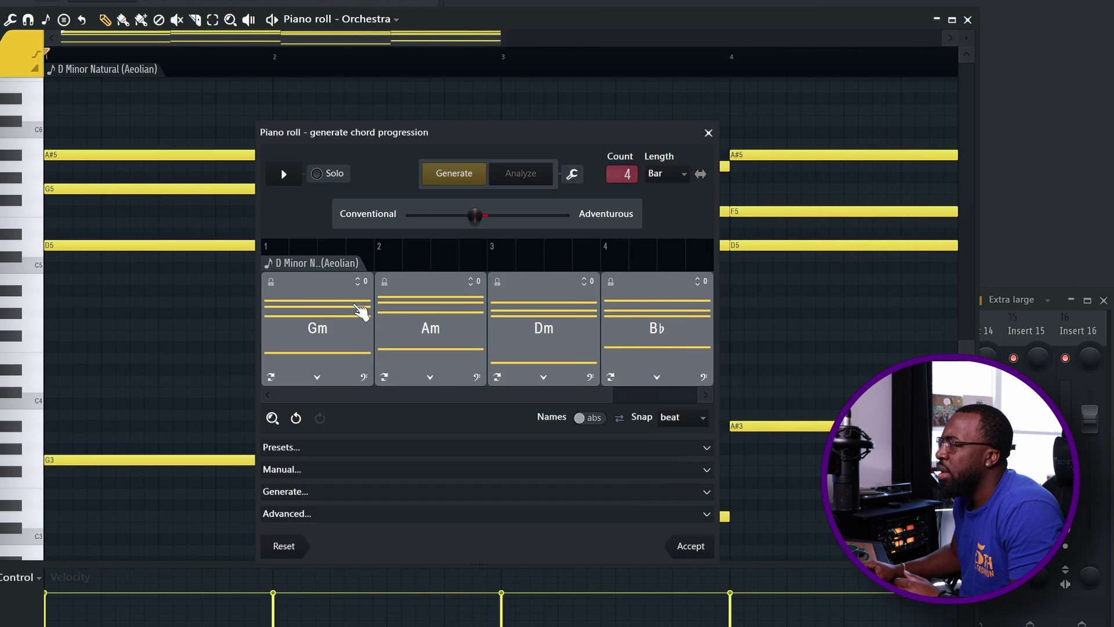
- Shorten the Gm and Dm chords, placing Am at bar 1 and Gm at bar 2
left_click_drag(368, 315, 348, 324)
left_click_drag(424, 326, 297, 330)
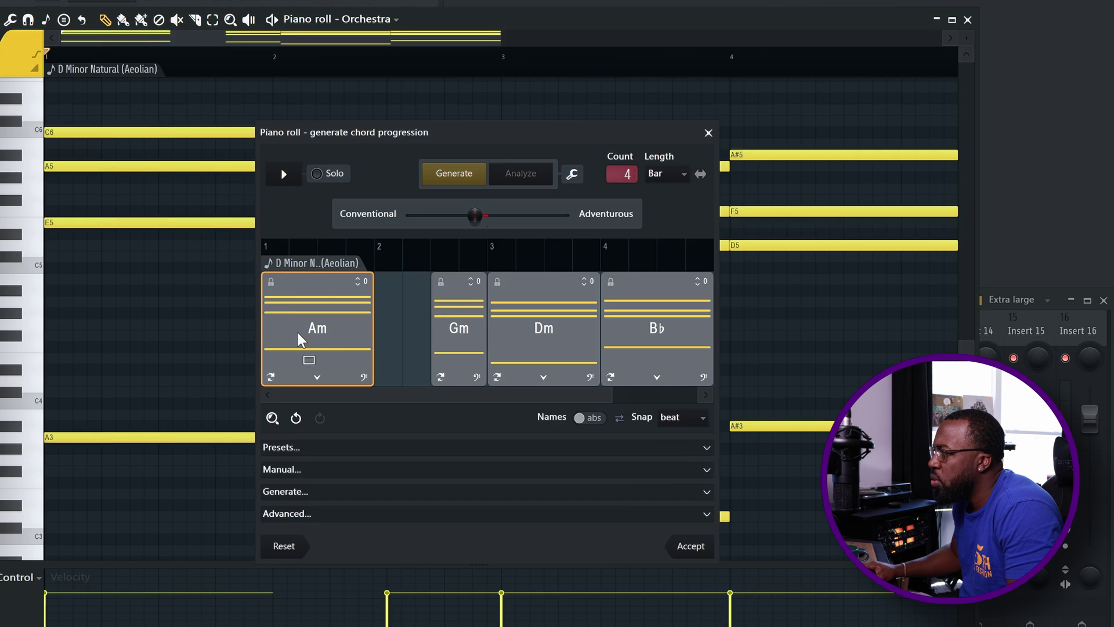
mouse_move(458, 334)
left_mouse_down()
mouse_move(415, 336)
mouse_move(457, 337)
left_mouse_up()
left_click_drag(598, 334, 584, 335)
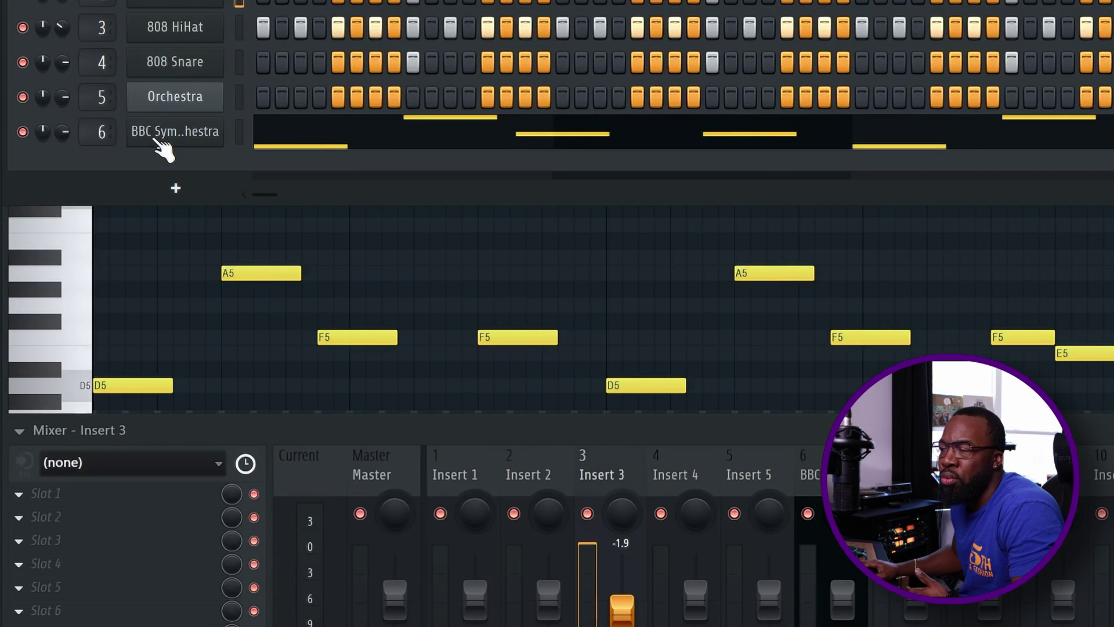
- Solo channel 6 and play it through once before stopping
right_click(32, 133)
left_click(69, 145)
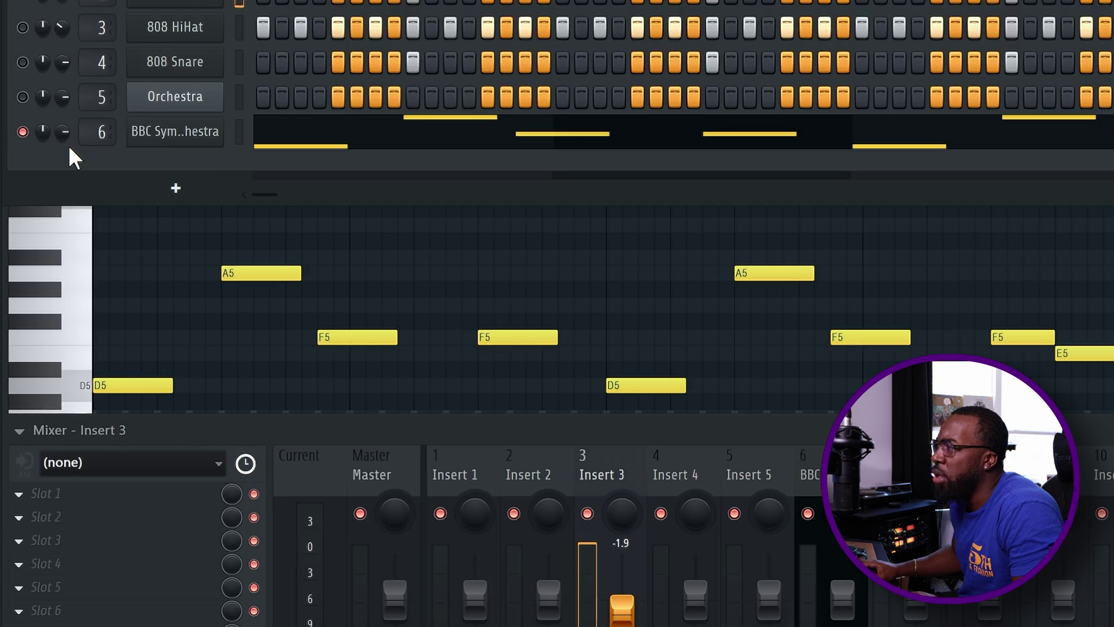
key("space")
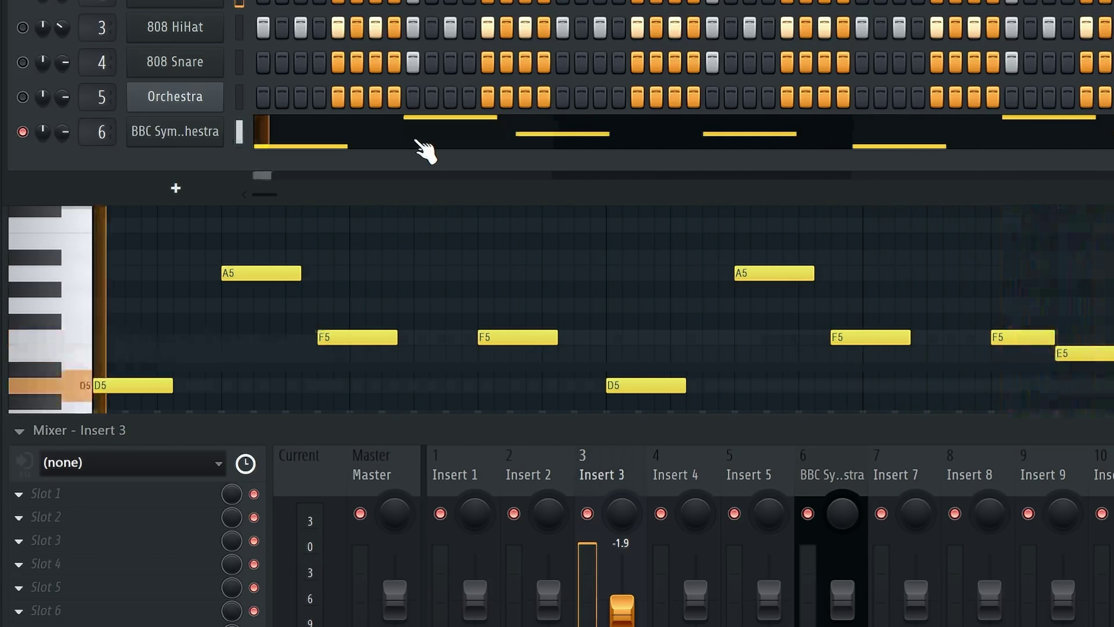
key("space")
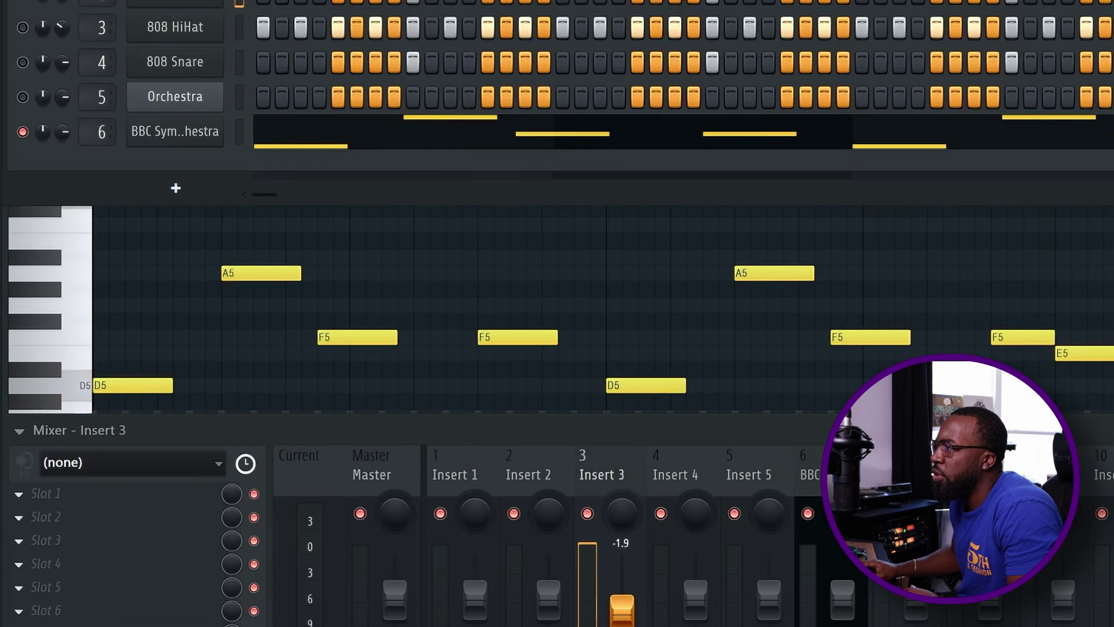
- Open channel 6's piano roll and launch its chord progression generator
right_click(171, 132)
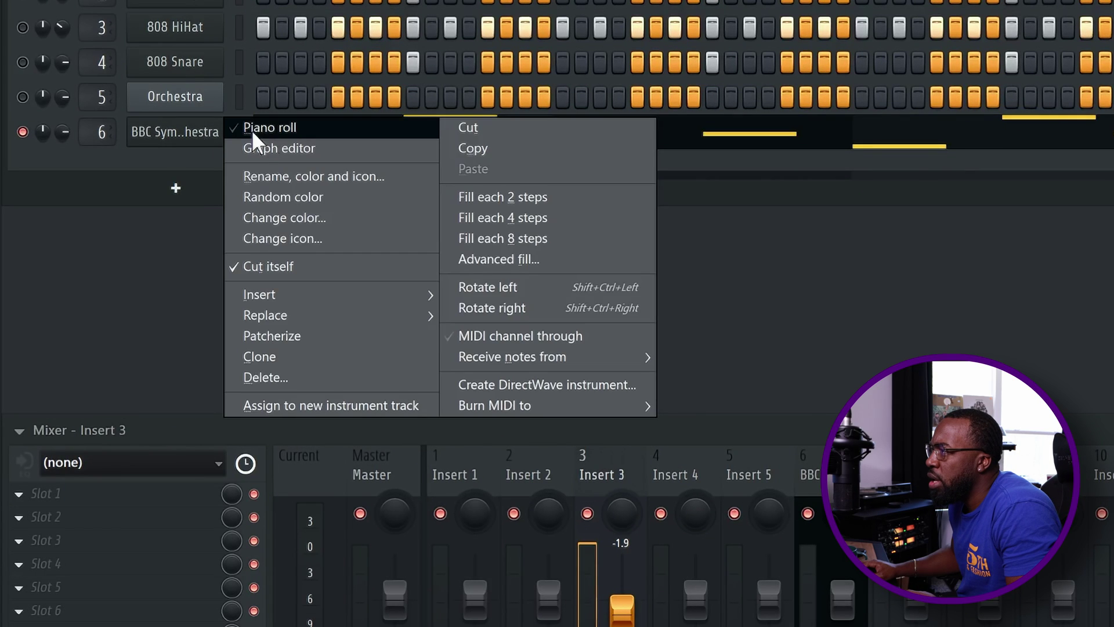
left_click(251, 130)
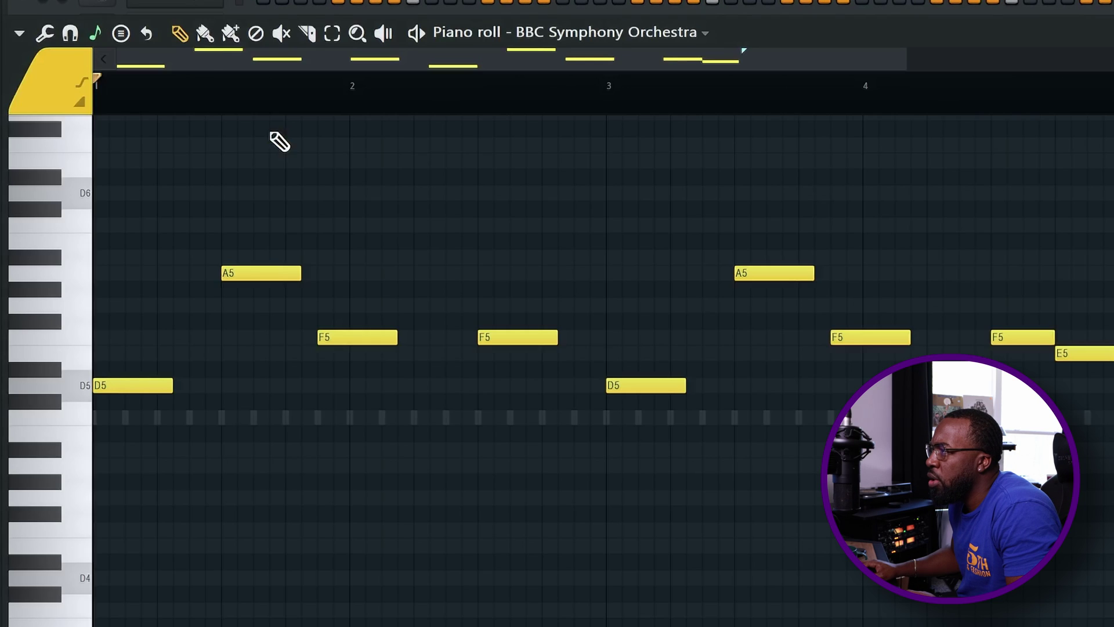
left_click(13, 34)
mouse_move(141, 98)
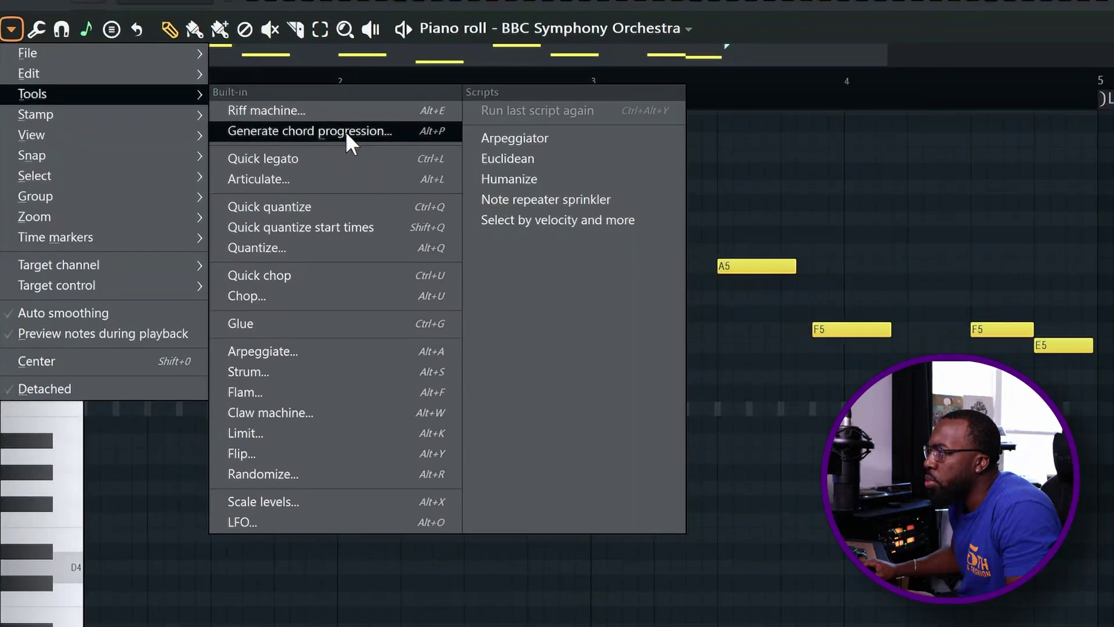
left_click(347, 136)
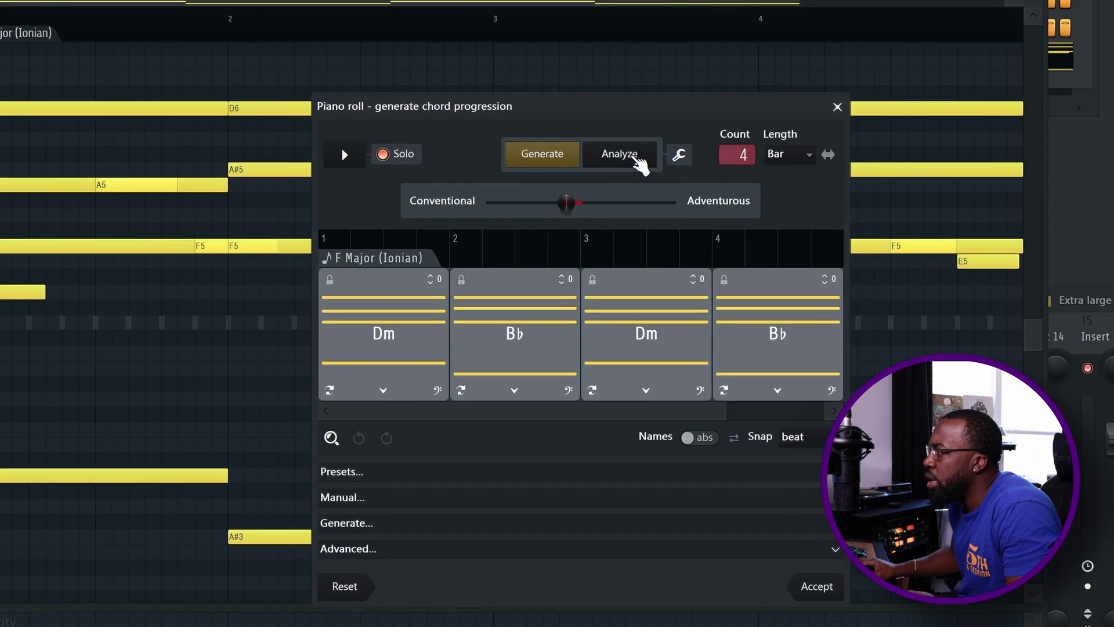
- Generate an F Major Dm–F–Dm–FΔ progression and play it back with the notes visible
left_click(635, 158)
left_click_drag(628, 118, 443, 110)
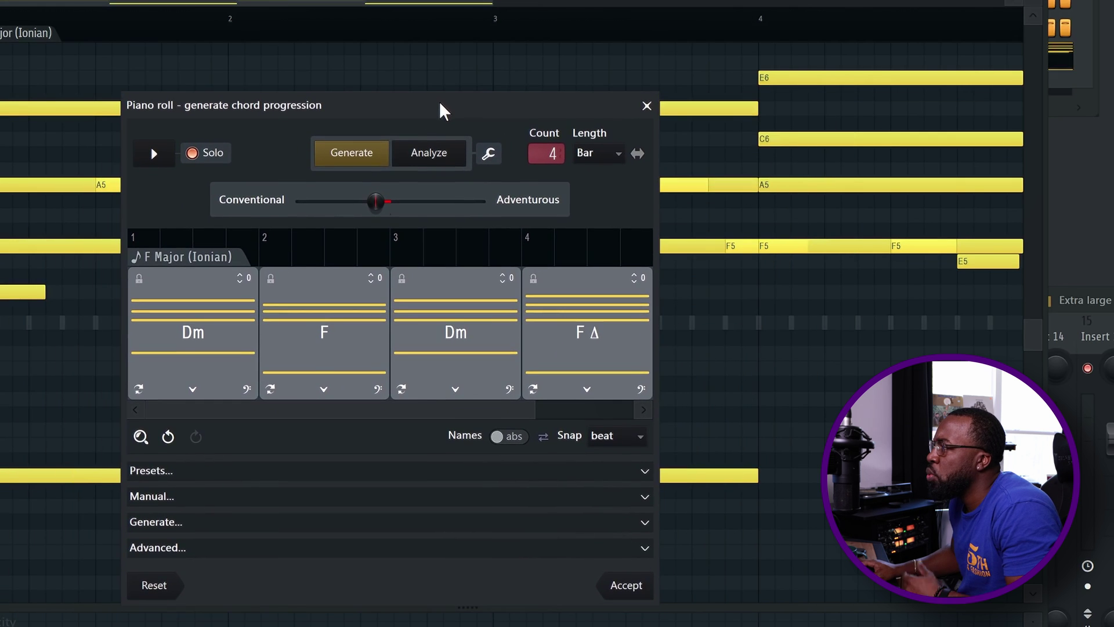
left_click(156, 153)
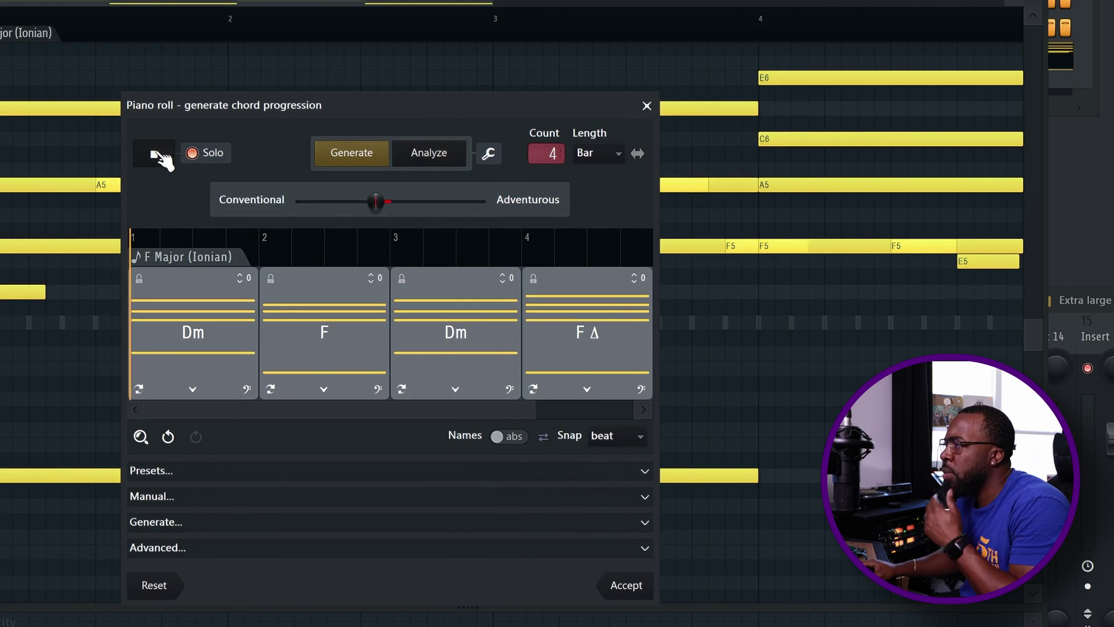
left_click_drag(387, 106, 253, 277)
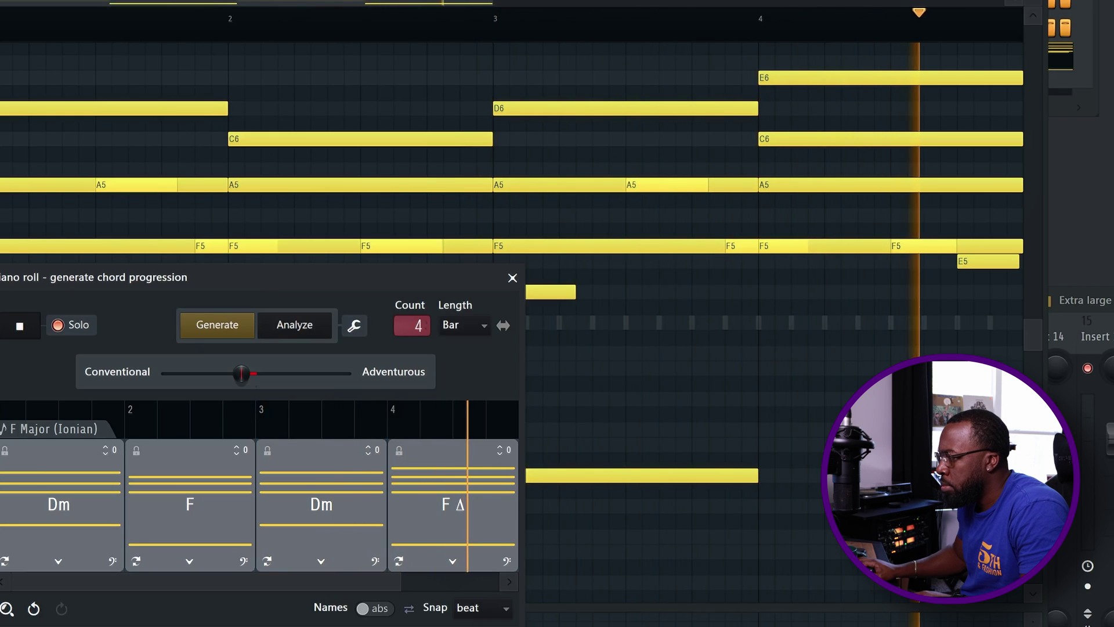
key("space")
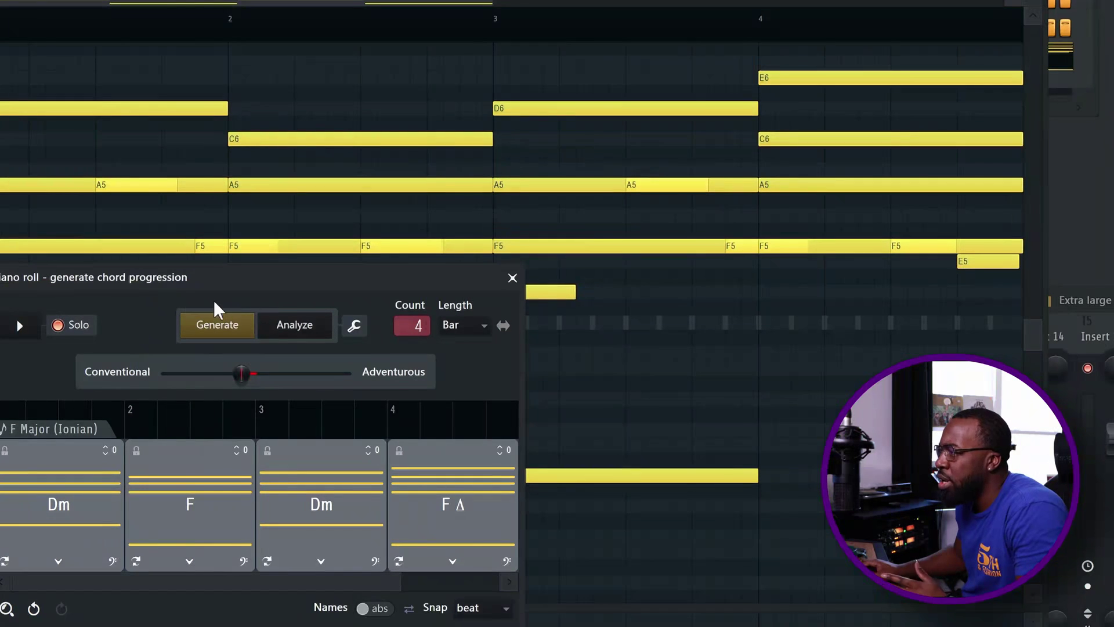
- Close the generator keeping the chords, play the full pattern, then return to the piano roll
key("Escape")
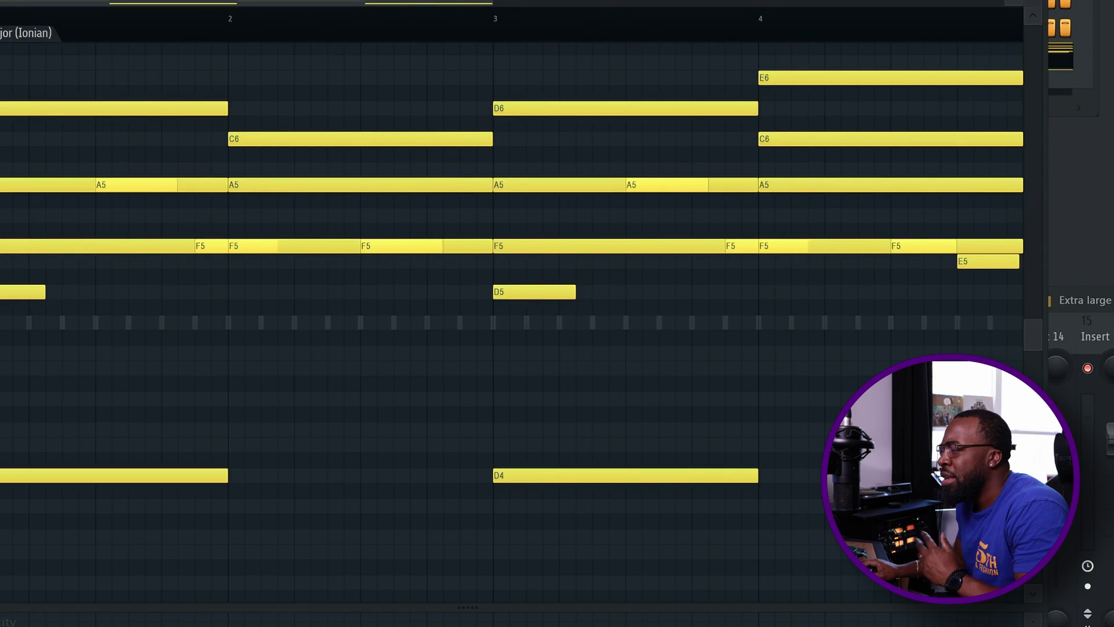
key("F6")
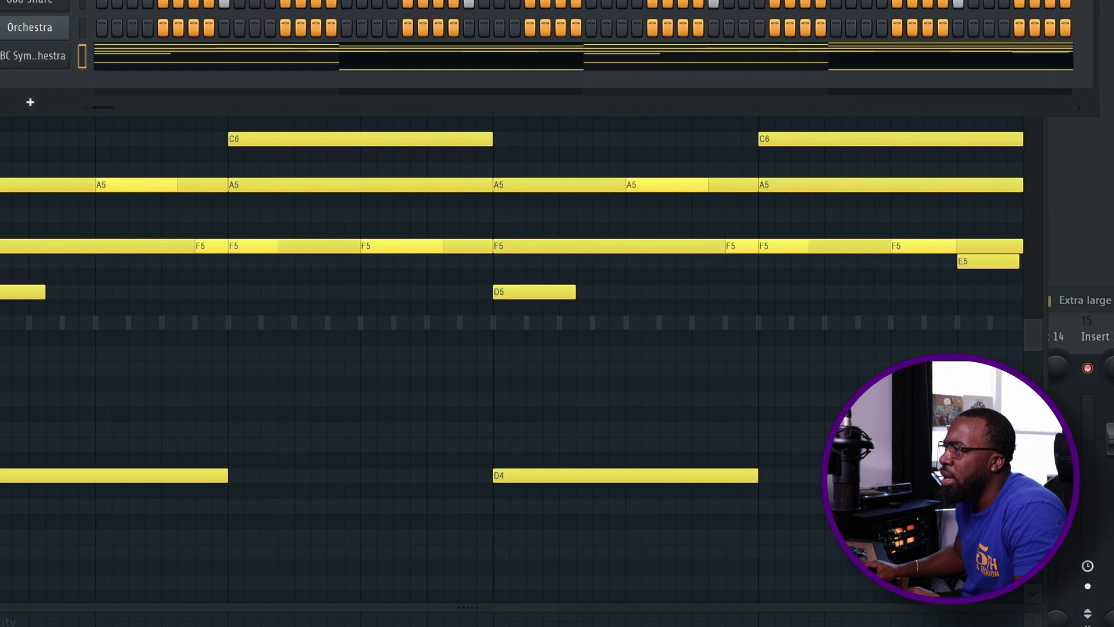
key("space")
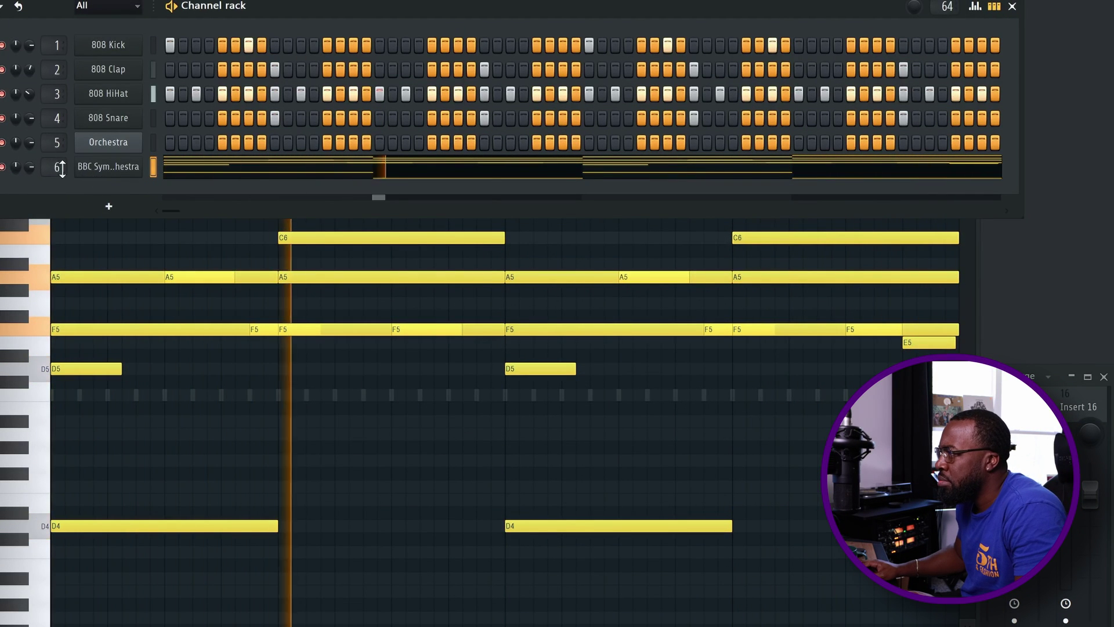
key("space")
key("F7")
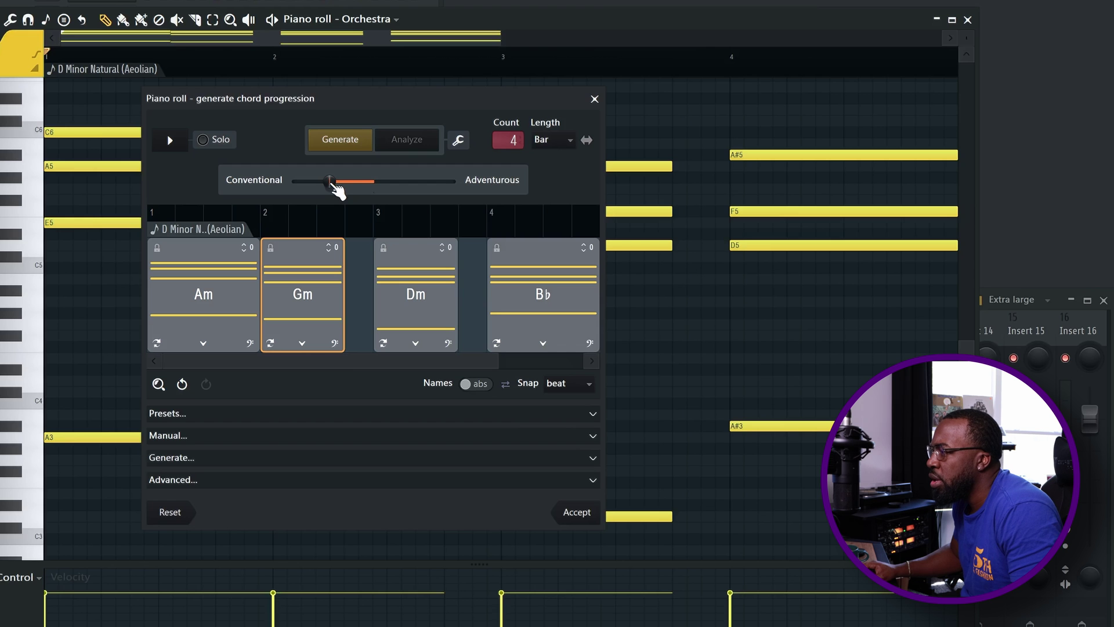
- Expand the Presets section and open its preset progression list
left_click(227, 413)
left_click(244, 435)
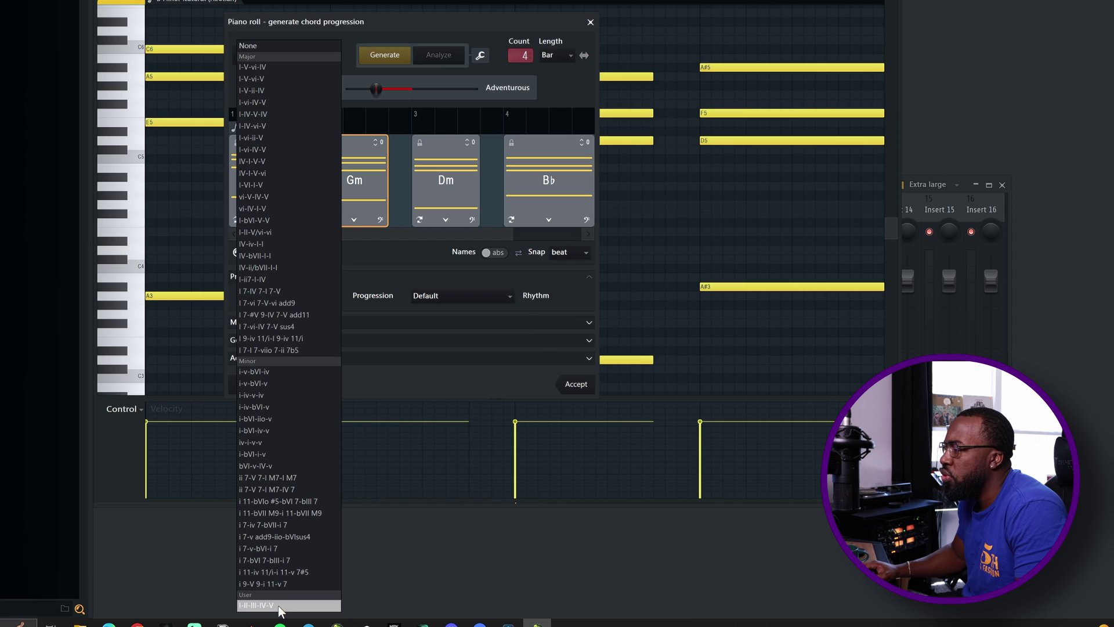
- Leave the preset at None and progression rhythm at Default, then expand the Manual options
left_click(385, 26)
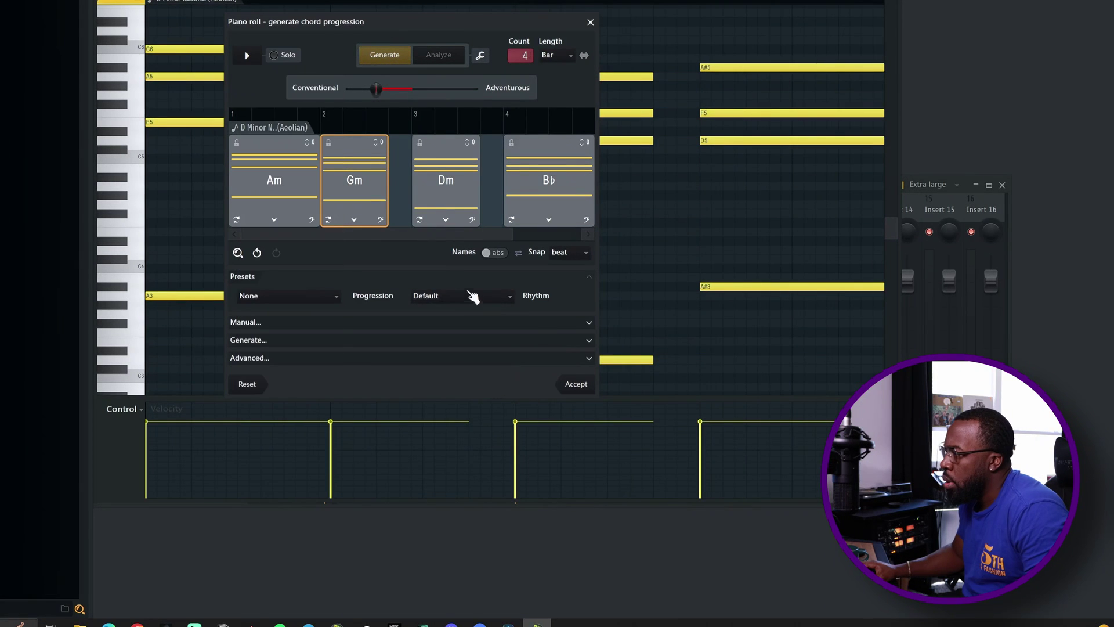
left_click(468, 295)
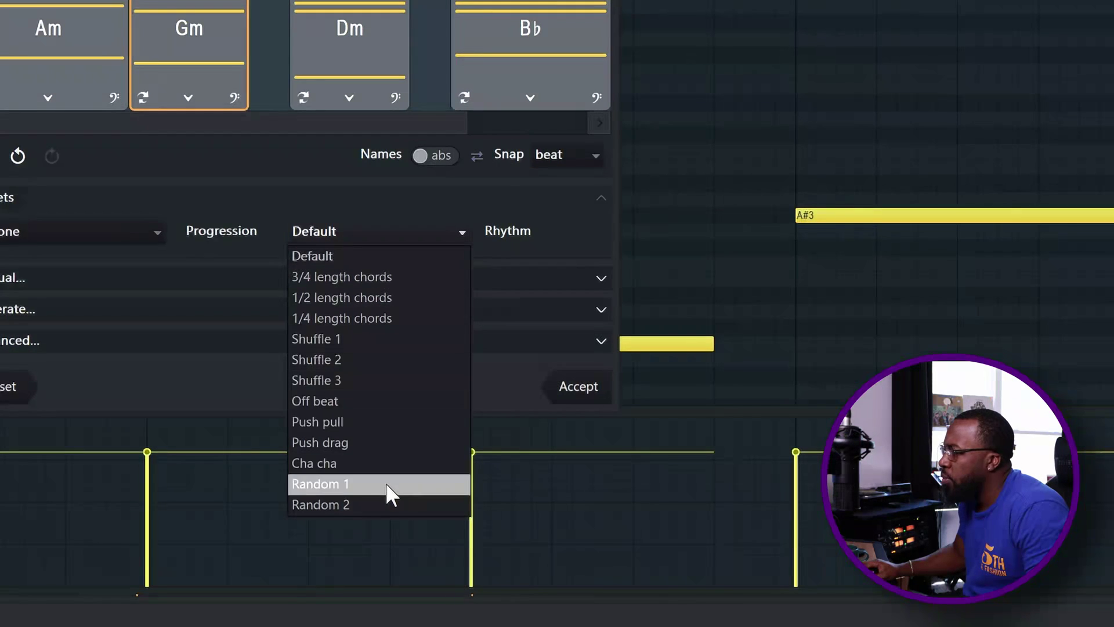
left_click(314, 204)
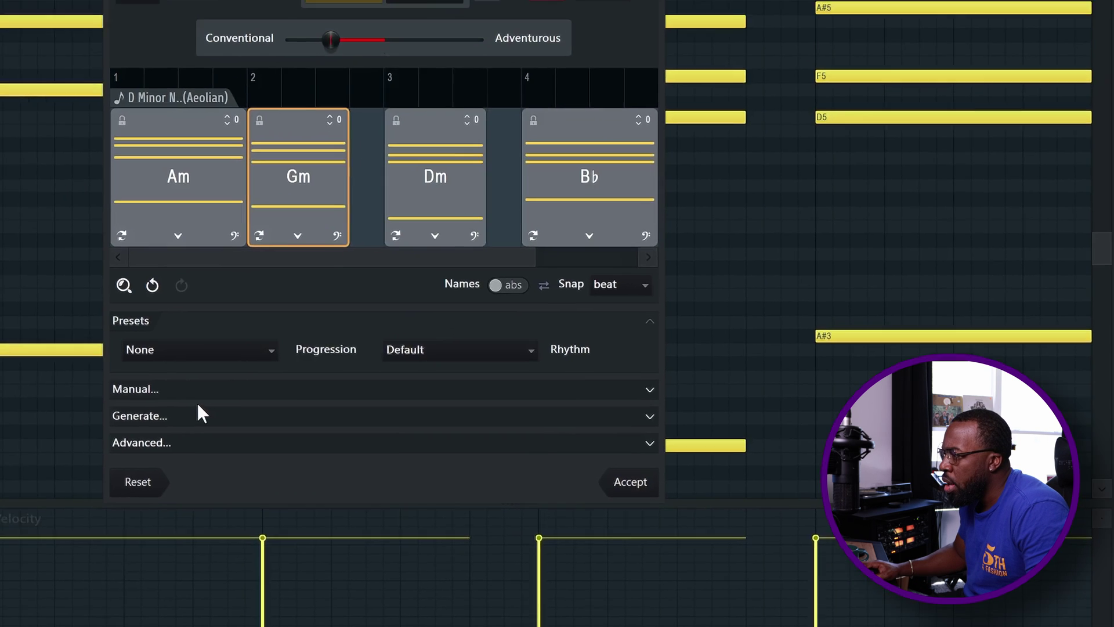
left_click(197, 390)
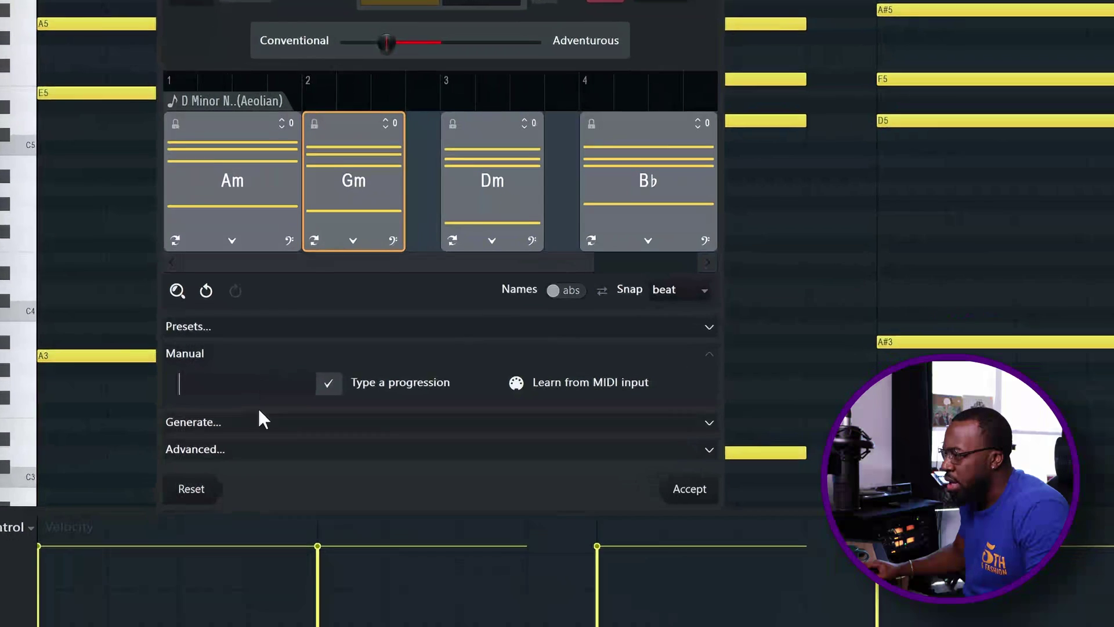
- Push the Pop–RnB style slider toward RnB, keeping Pop style, then expand the Advanced settings
left_click(254, 457)
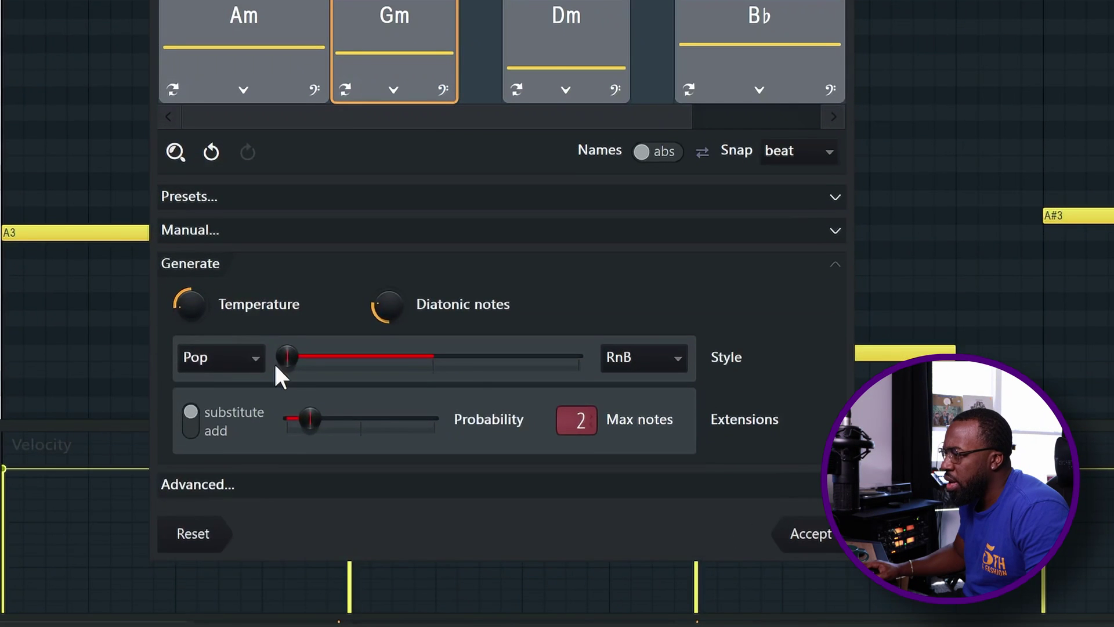
left_click_drag(274, 365, 373, 365)
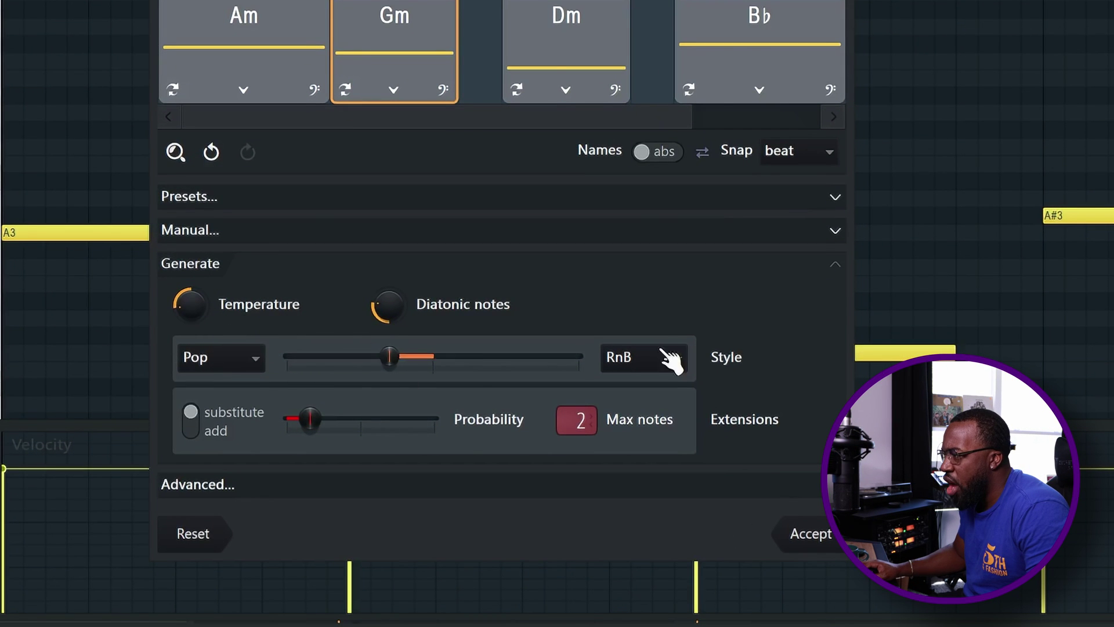
left_click(249, 365)
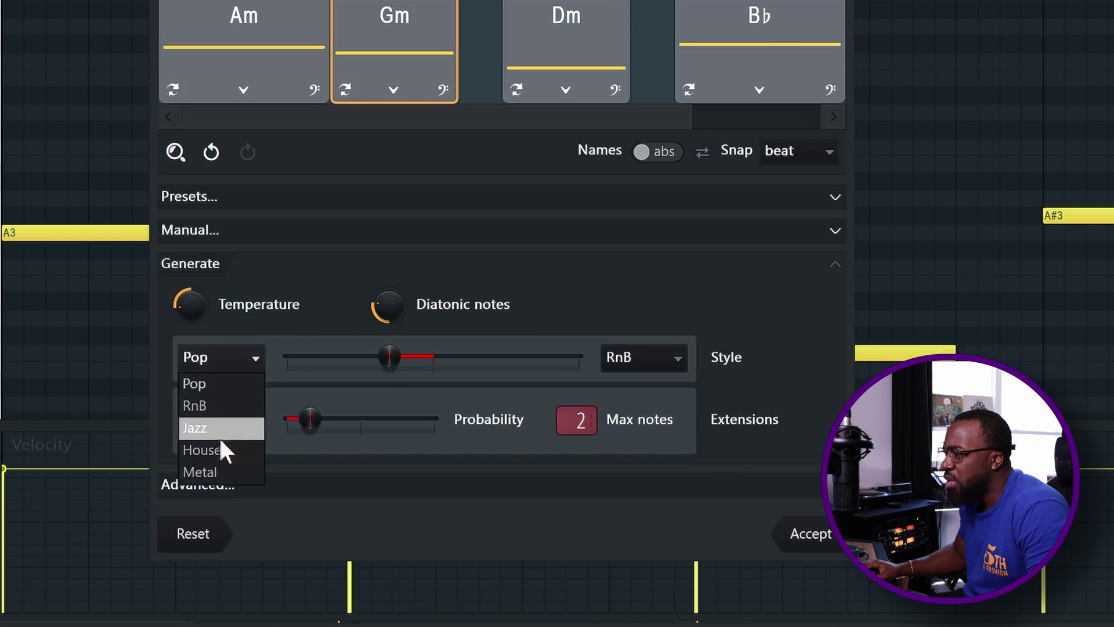
left_click(282, 430)
left_click_drag(389, 356, 477, 357)
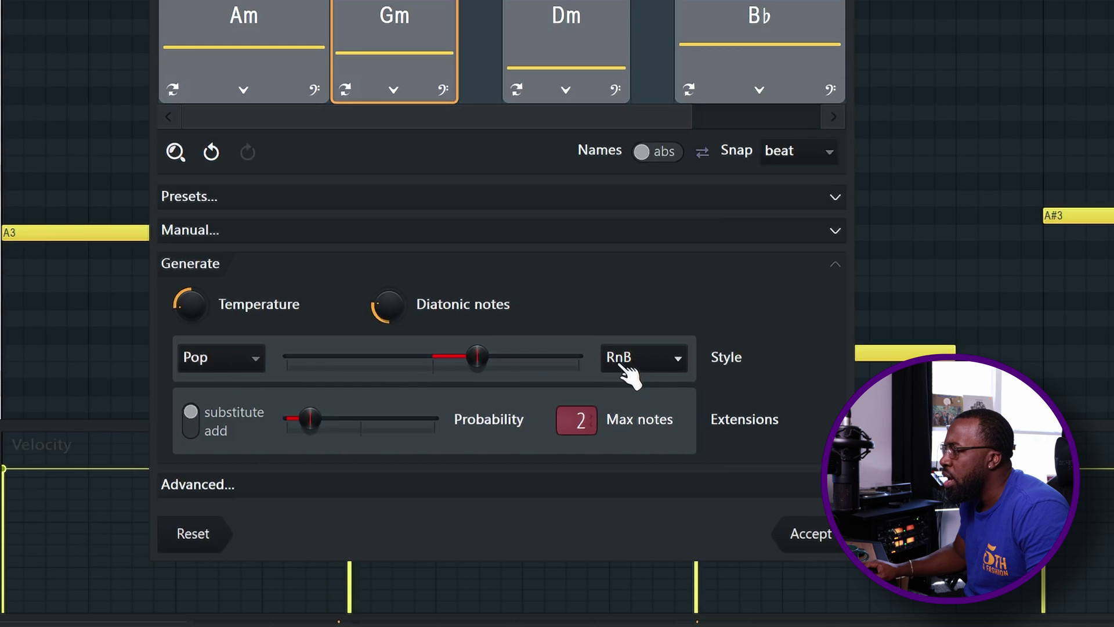
left_click(334, 264)
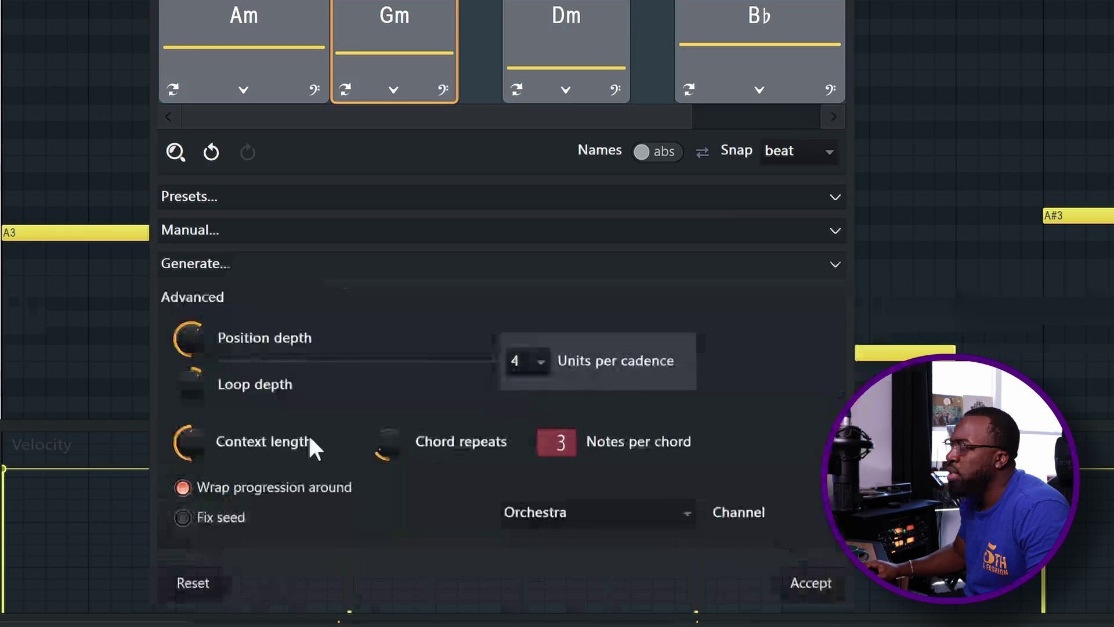